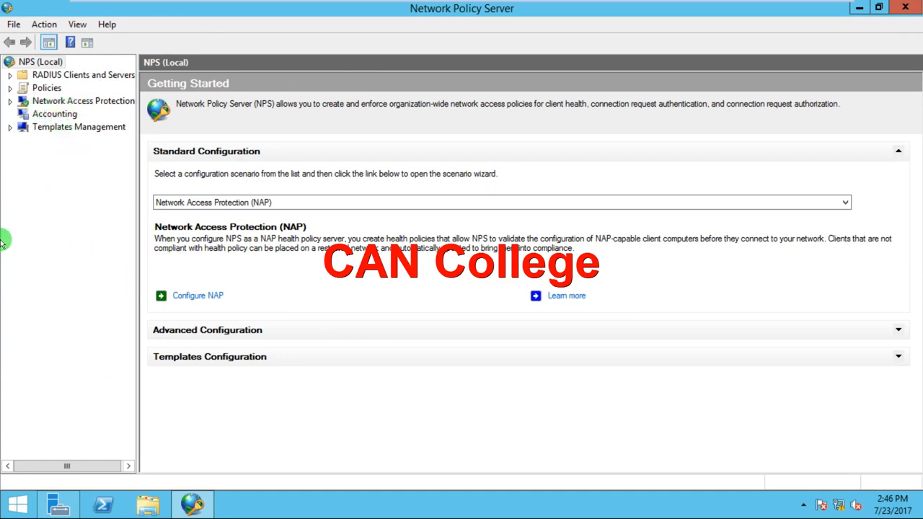
Launch the Configure NAP wizard for the Network Access Protection (NAP) standard configuration scenario.
click(25, 62)
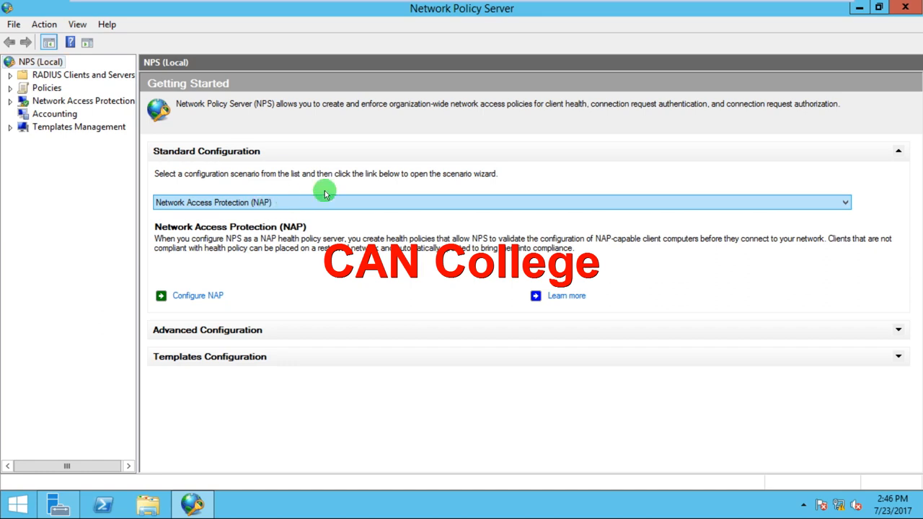
click(843, 202)
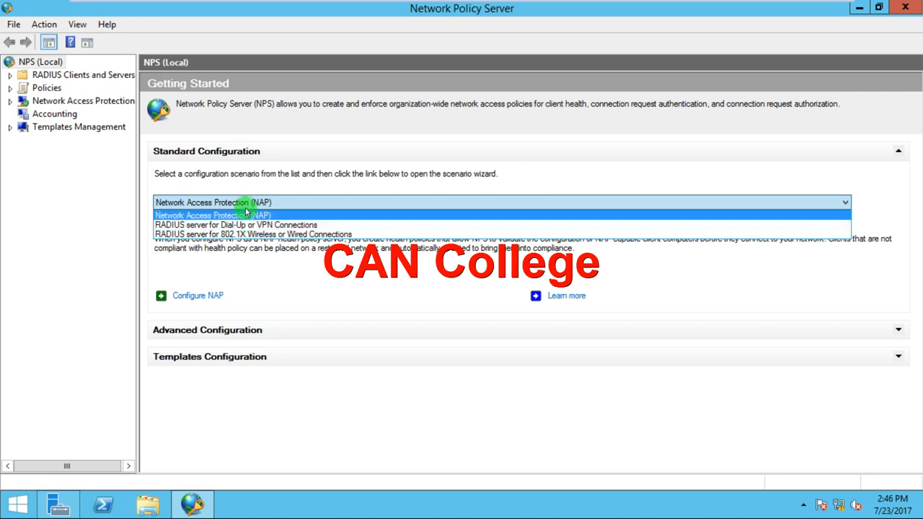
click(271, 189)
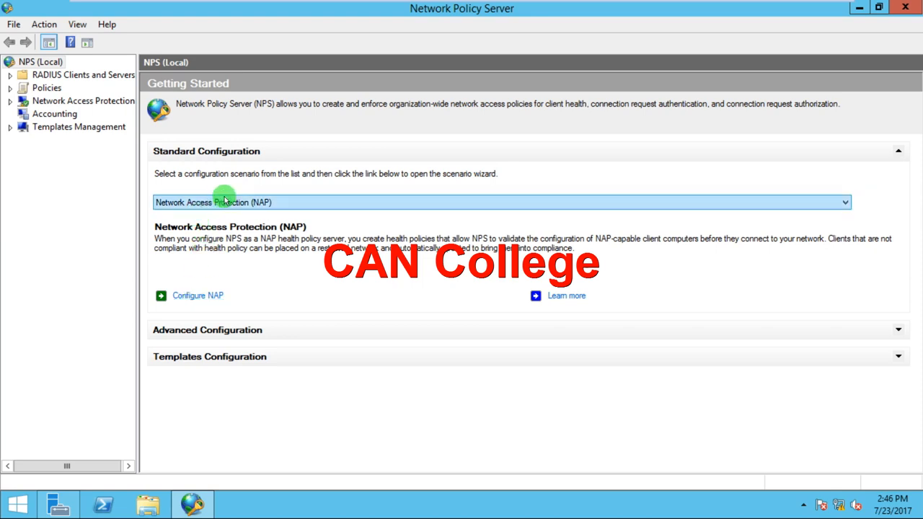
click(193, 297)
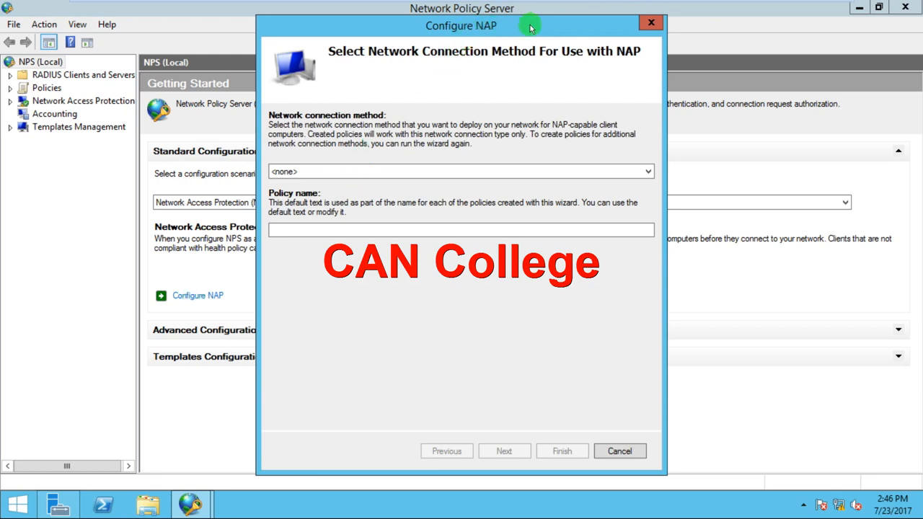
Choose Dynamic Host Configuration Protocol (DHCP) as the network connection method and name the policy can_it.
drag(529, 27, 480, 23)
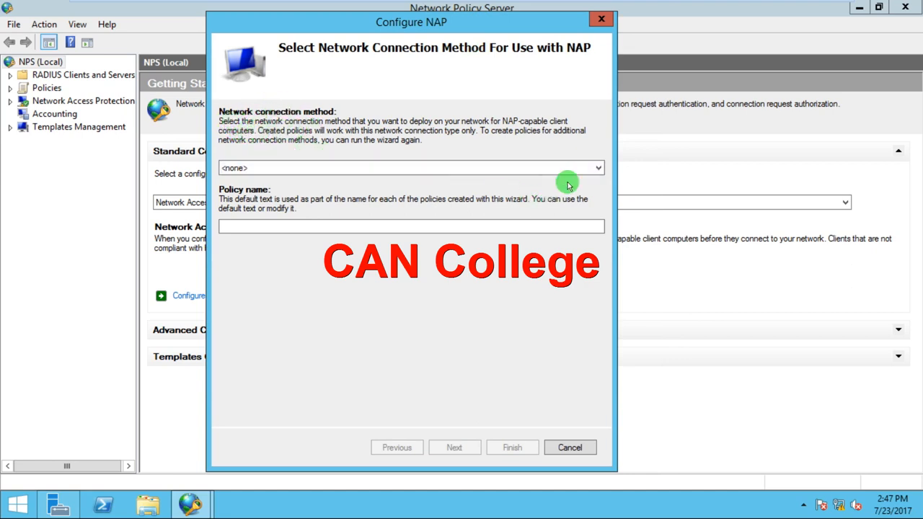
click(598, 167)
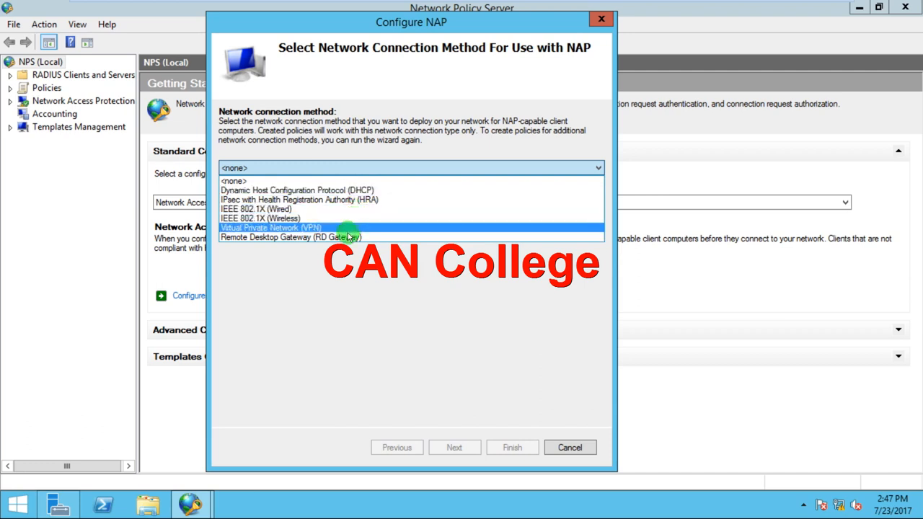
click(347, 189)
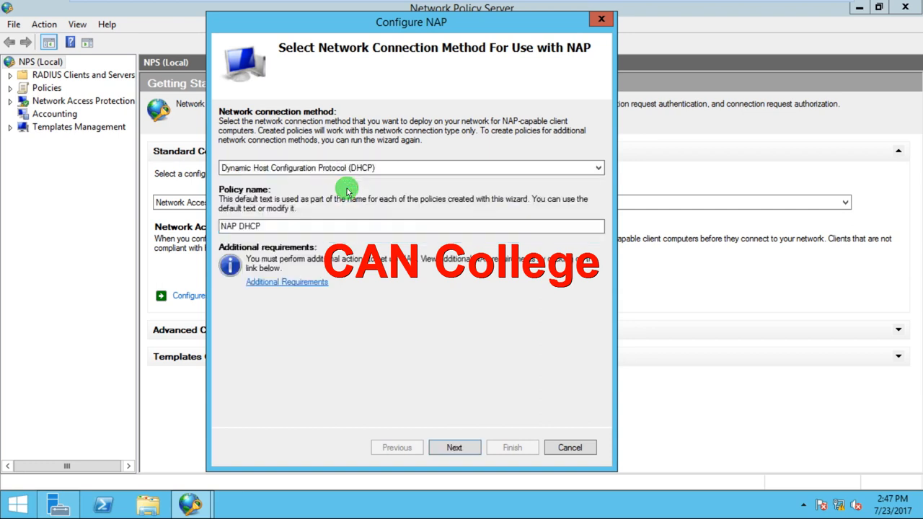
click(290, 226)
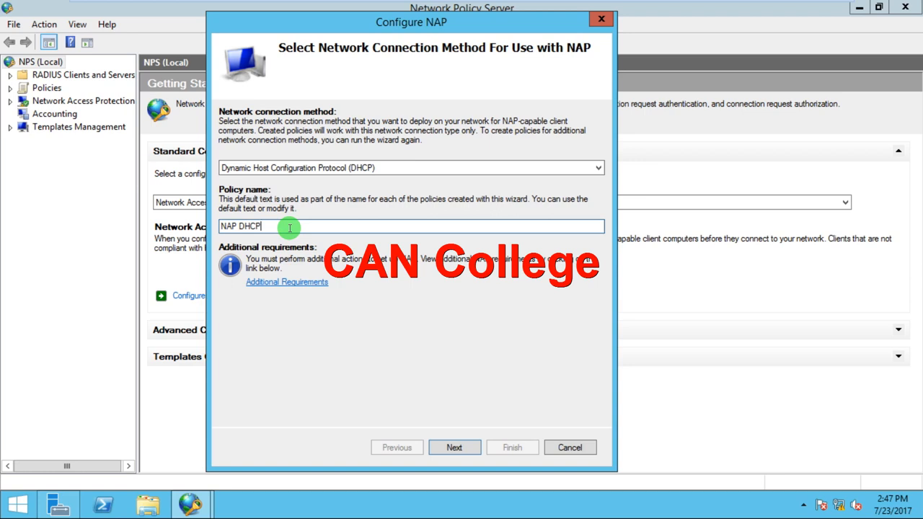
key(BackSpace)
key(BackSpace)
key(BackSpace)
key(BackSpace)
key(BackSpace)
key(BackSpace)
key(BackSpace)
key(BackSpace)
text(can_it)
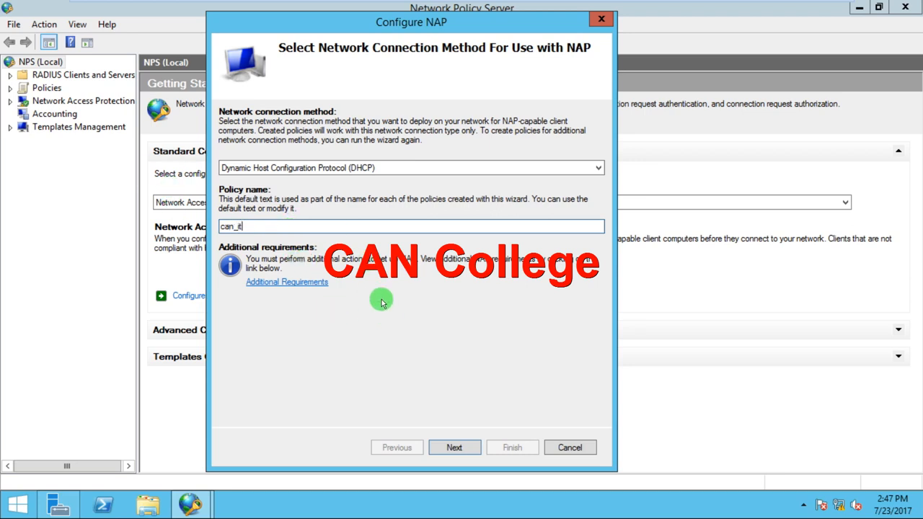
Advance past the NAP enforcement servers page without adding any RADIUS clients.
click(455, 447)
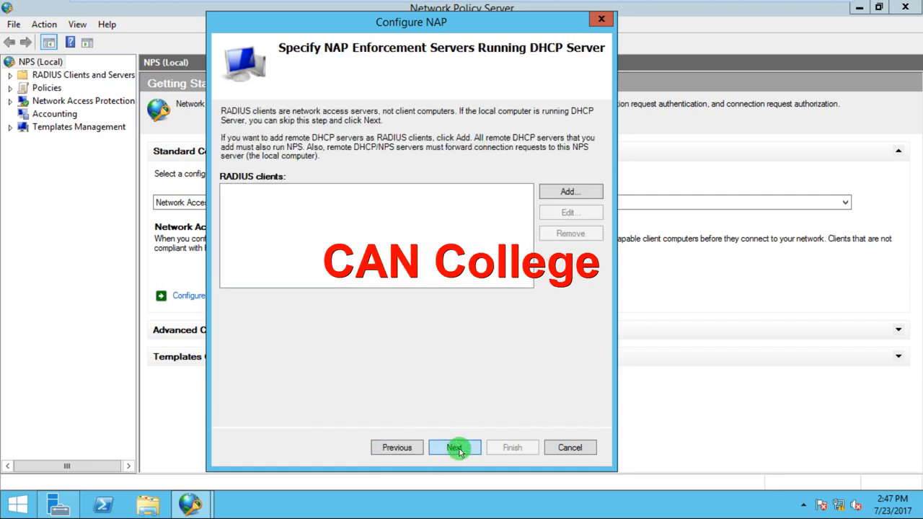
click(393, 447)
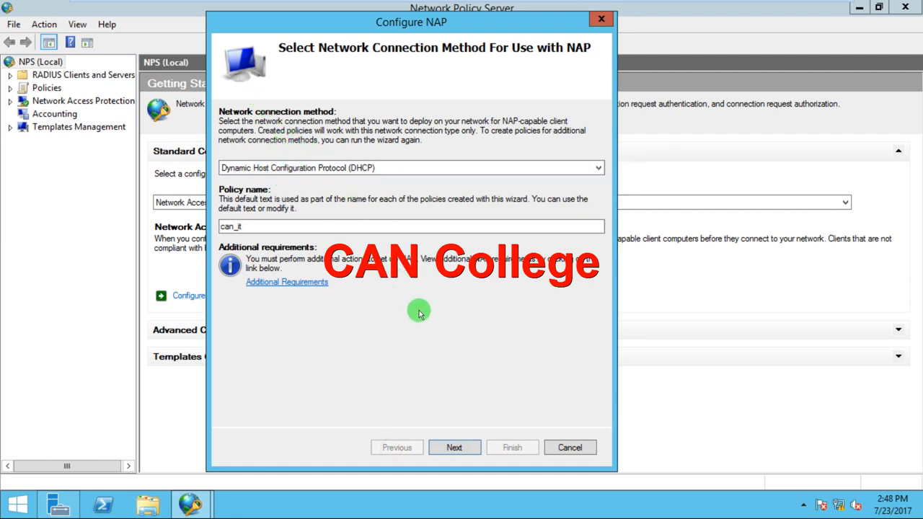
click(454, 447)
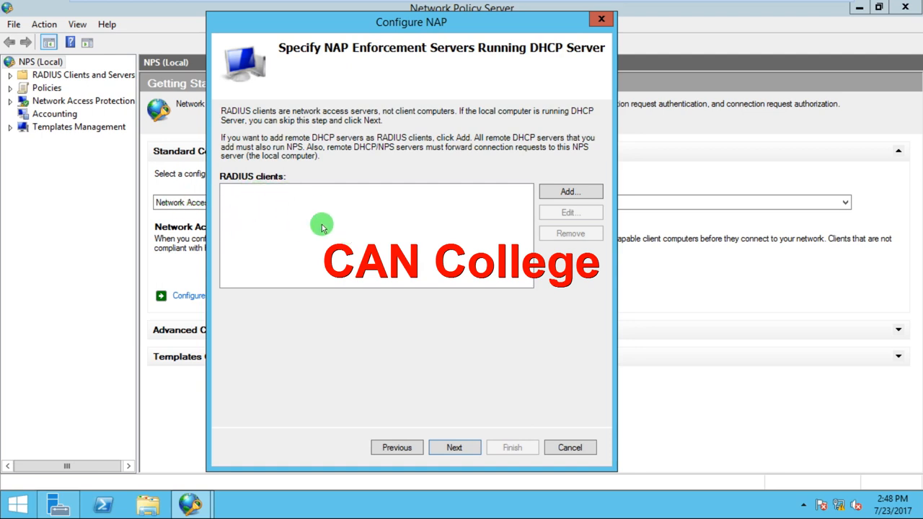
click(447, 447)
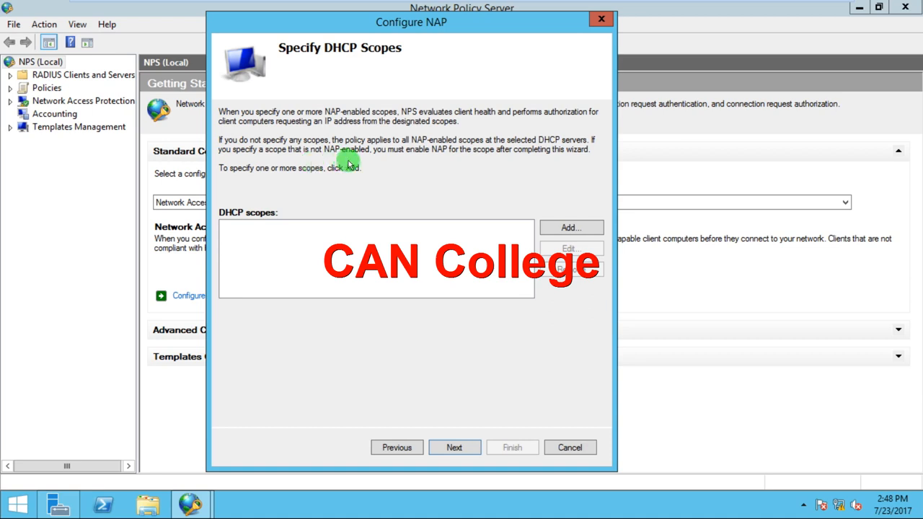
Skip the DHCP scopes page without specifying any scope.
click(555, 228)
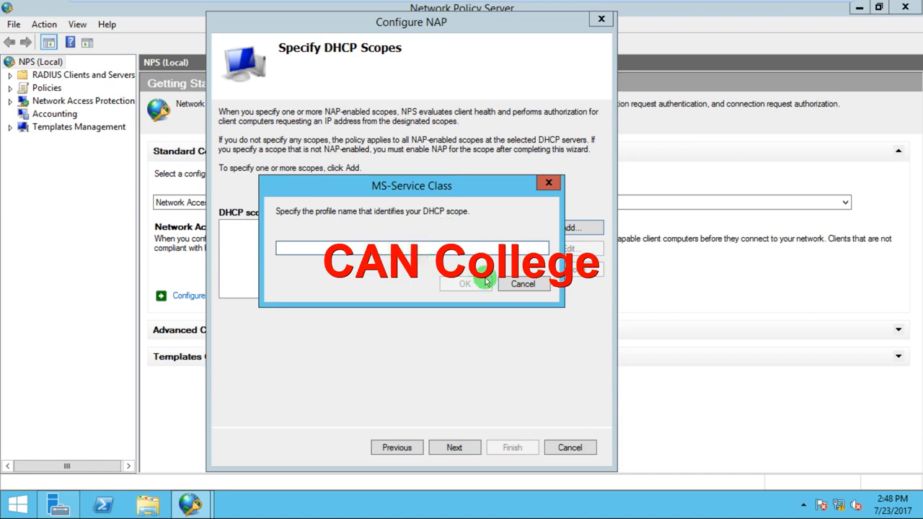
click(516, 285)
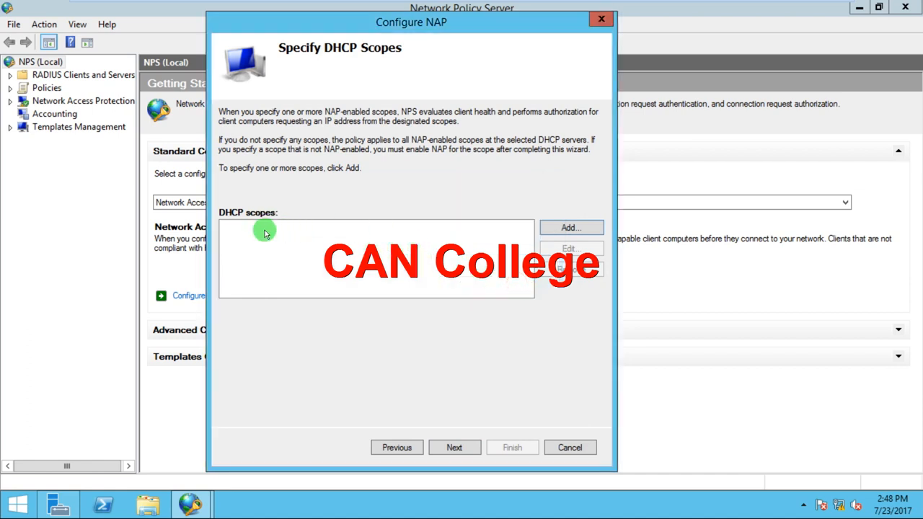
click(454, 447)
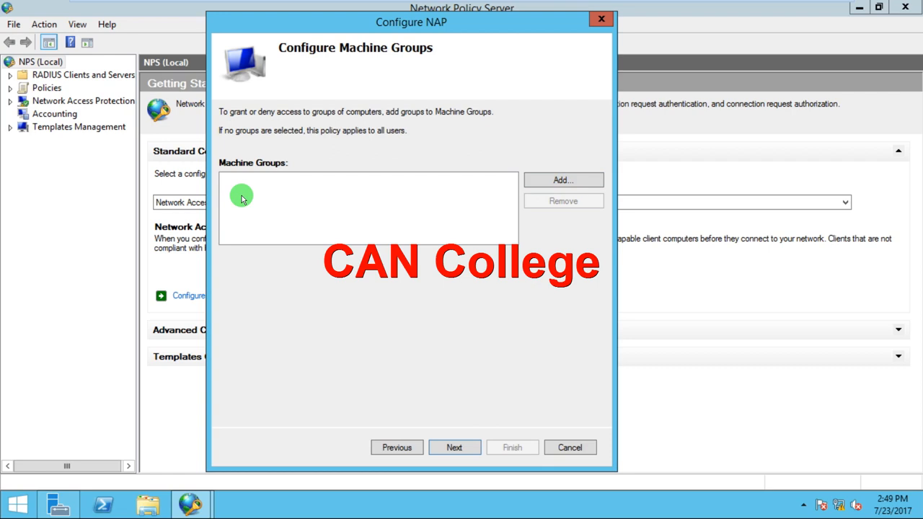
click(576, 178)
click(243, 202)
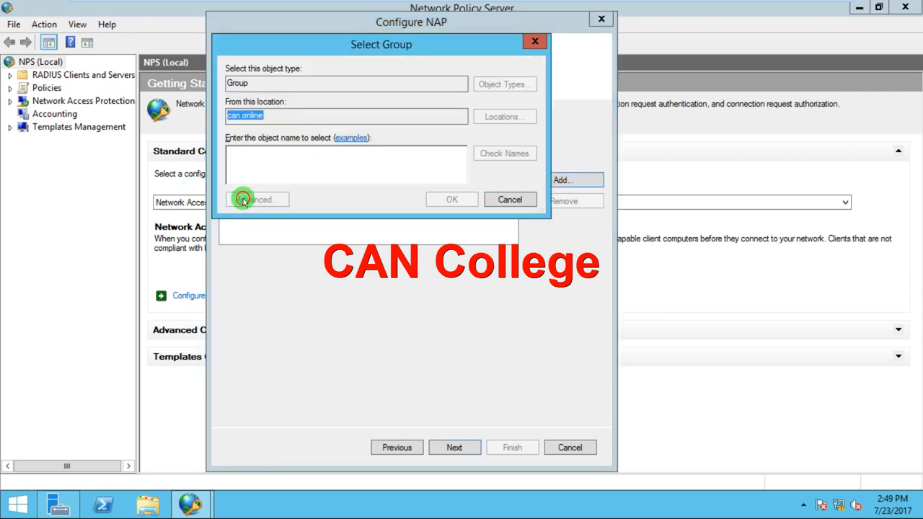
click(554, 202)
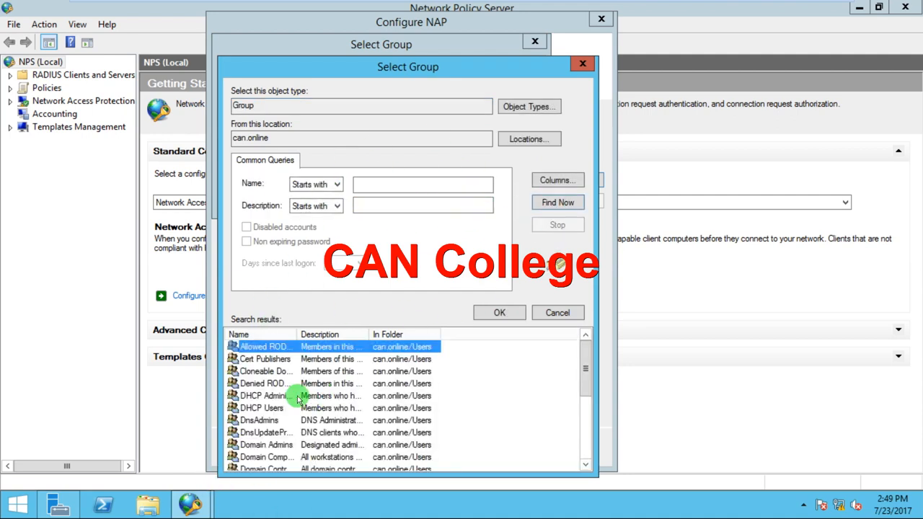
click(580, 65)
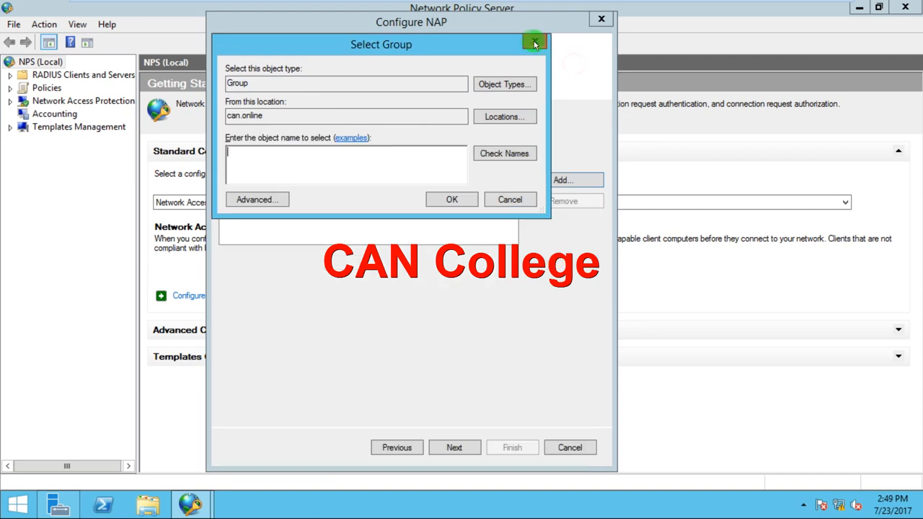
click(534, 41)
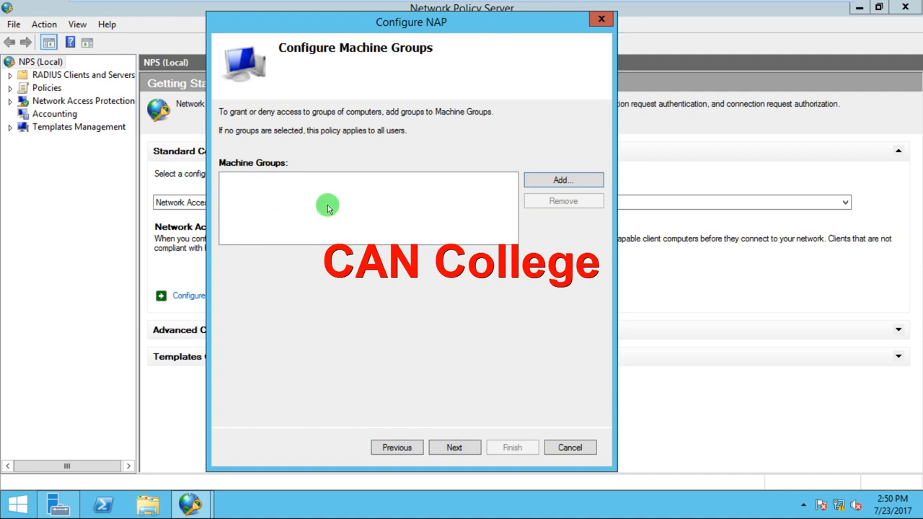
Leave machine groups empty and create a new remediation server group named update server.
click(454, 448)
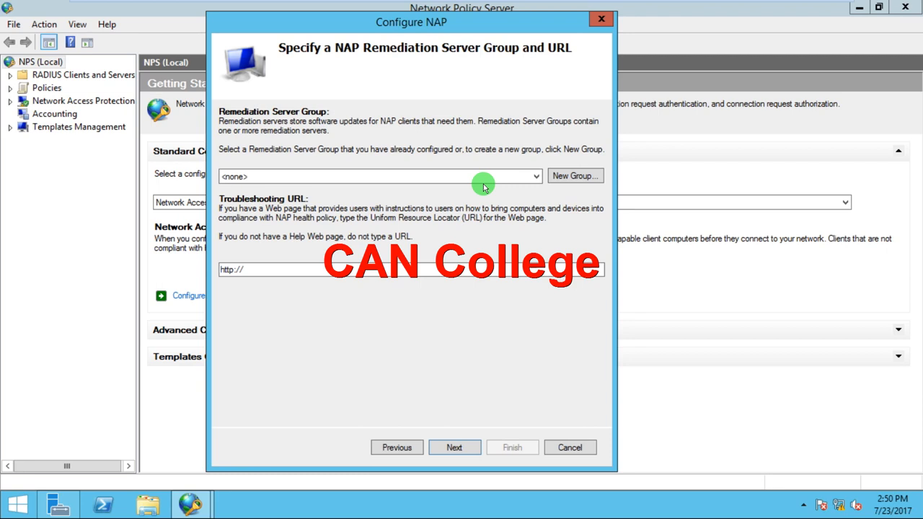
click(573, 179)
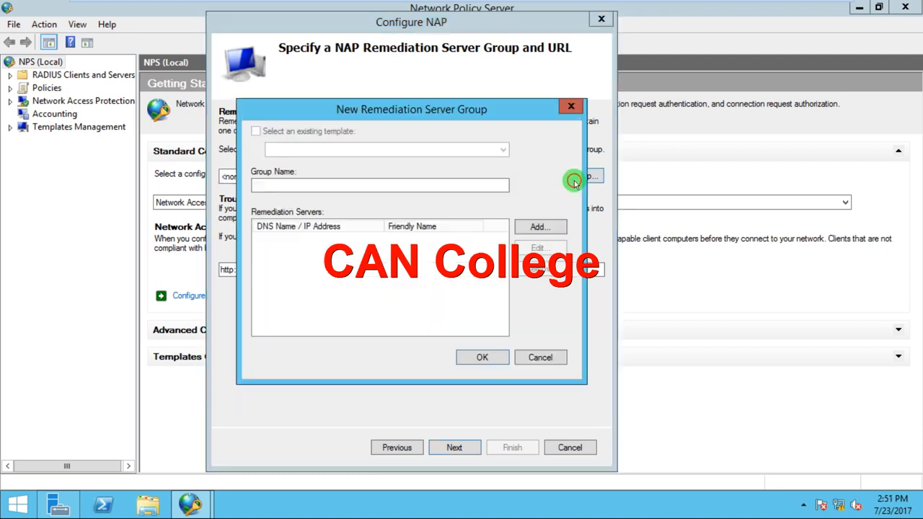
click(361, 187)
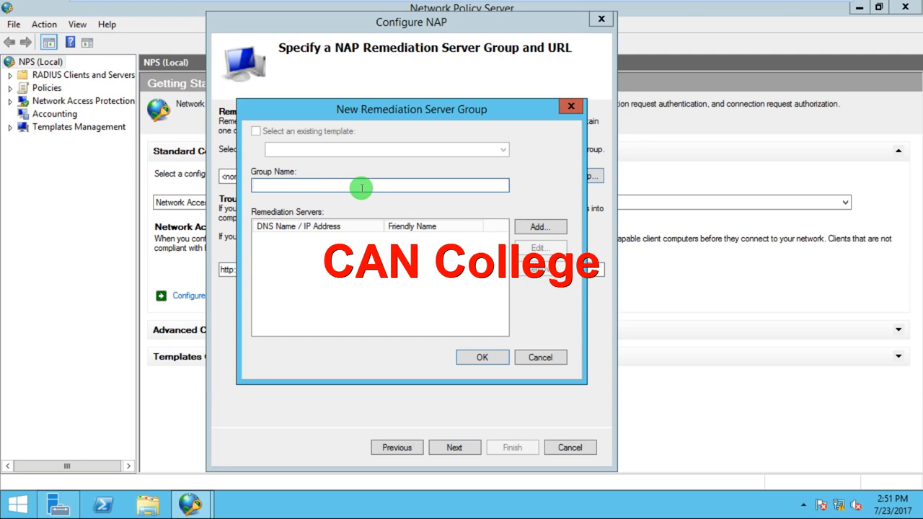
text(update server)
Add a remediation server with friendly name window update and IP address 10.0.0.1, resolving the address.
click(532, 227)
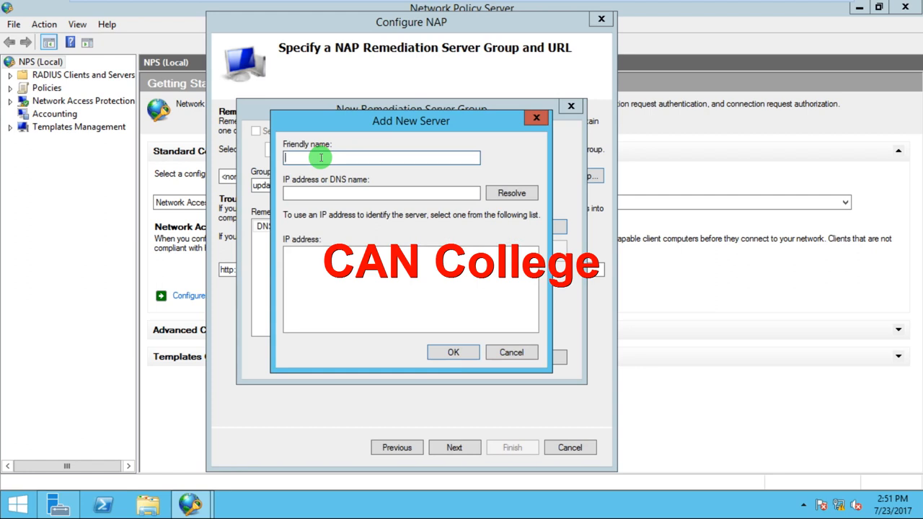
text(window update)
click(399, 195)
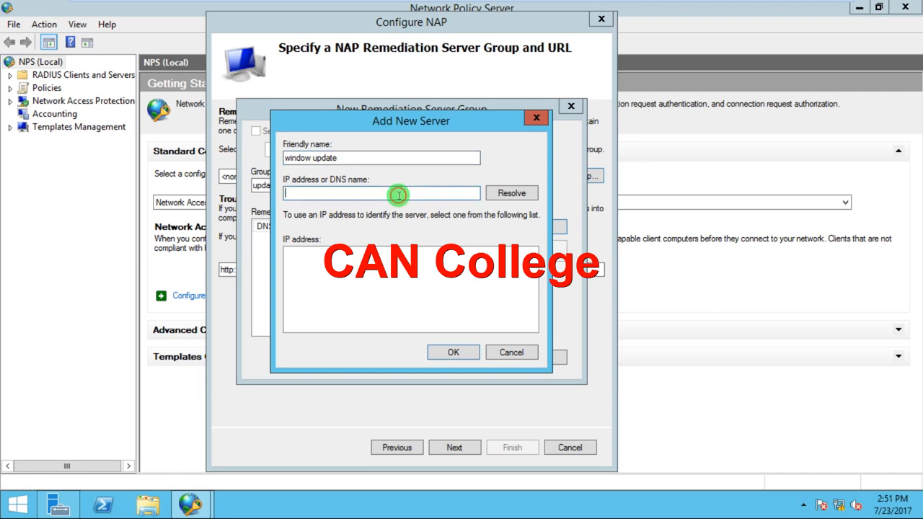
text(10.0.0.1)
click(518, 193)
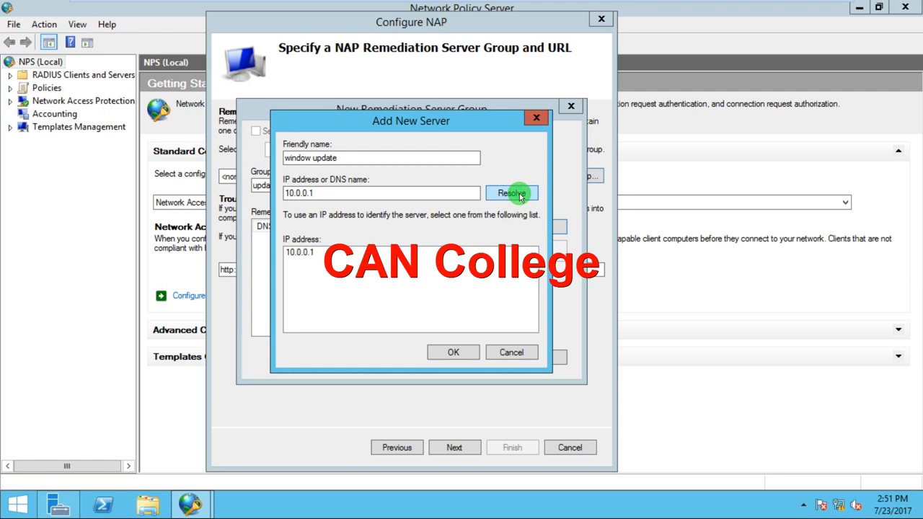
click(448, 352)
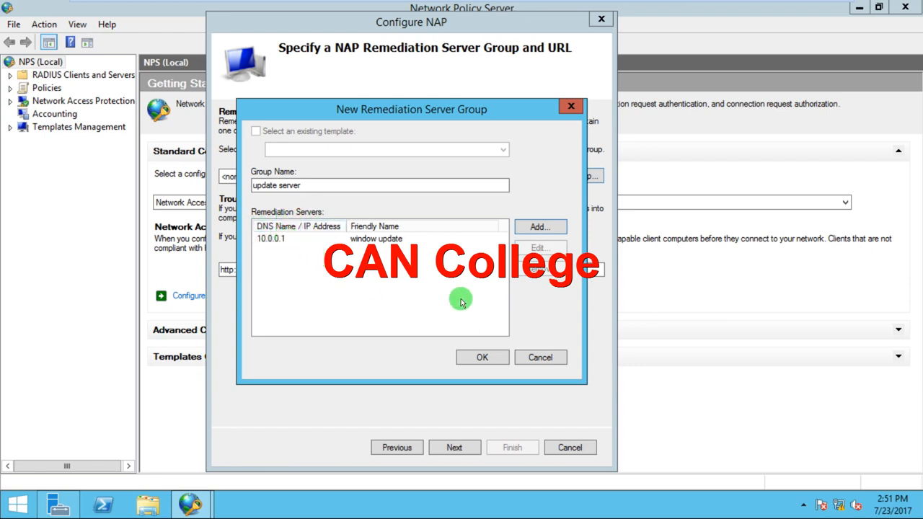
click(481, 353)
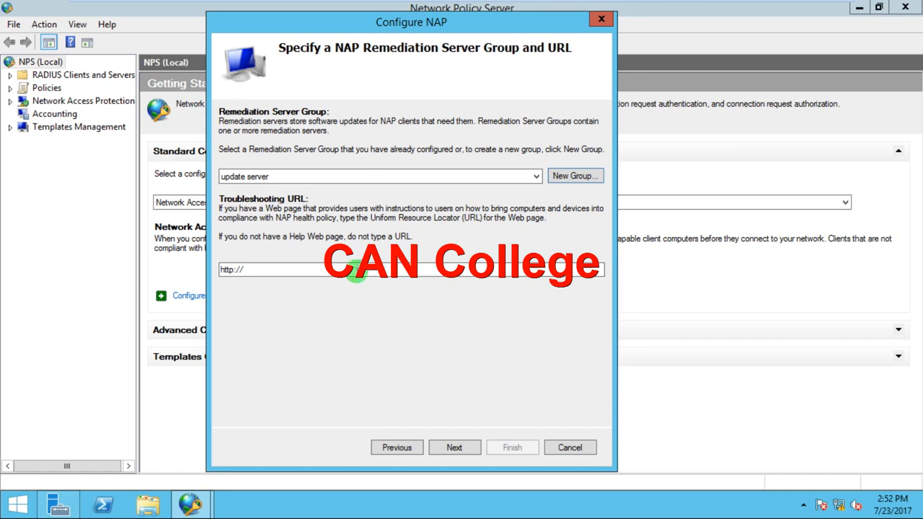
click(355, 270)
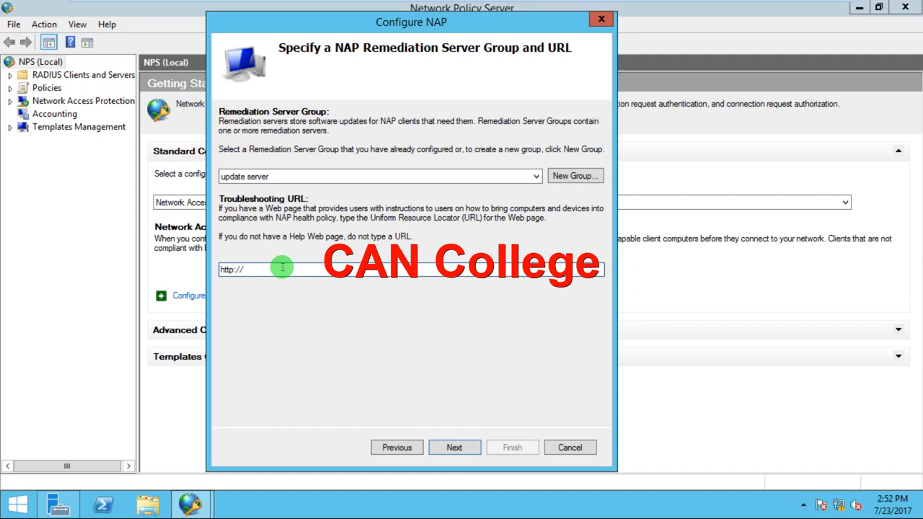
text(www.can-institute.com)
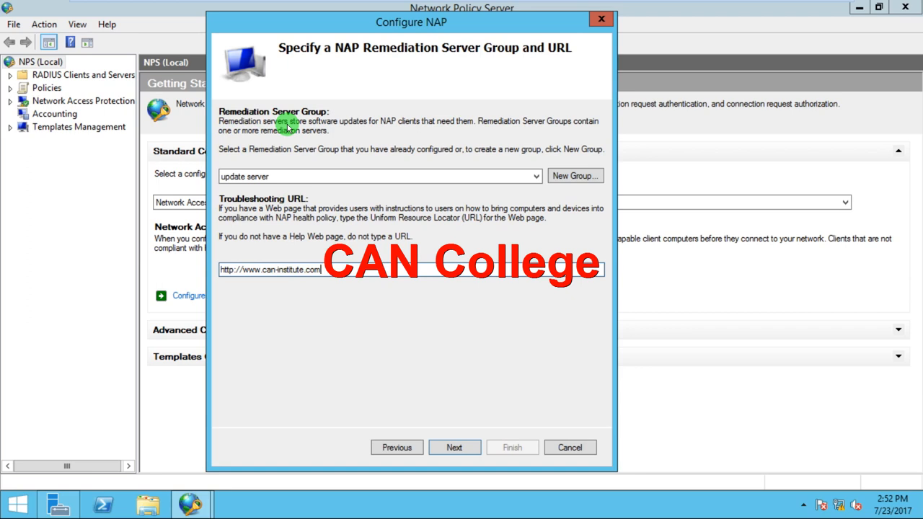
click(452, 447)
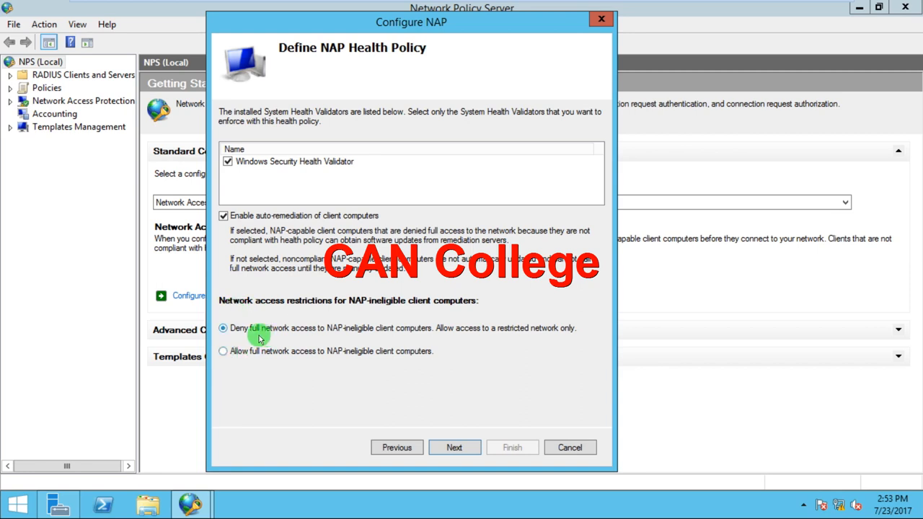
Accept the default NAP health policy, finish the Configure NAP wizard and minimize the virtual machine window.
click(458, 447)
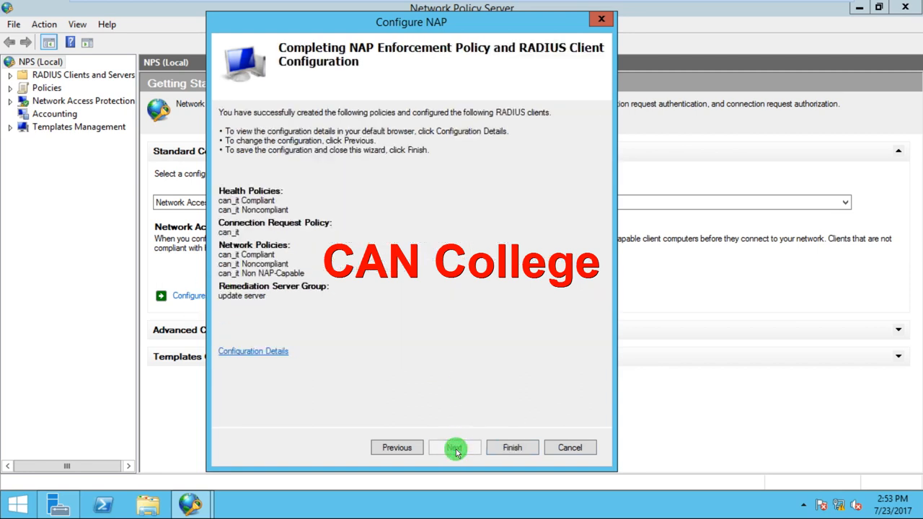
click(512, 448)
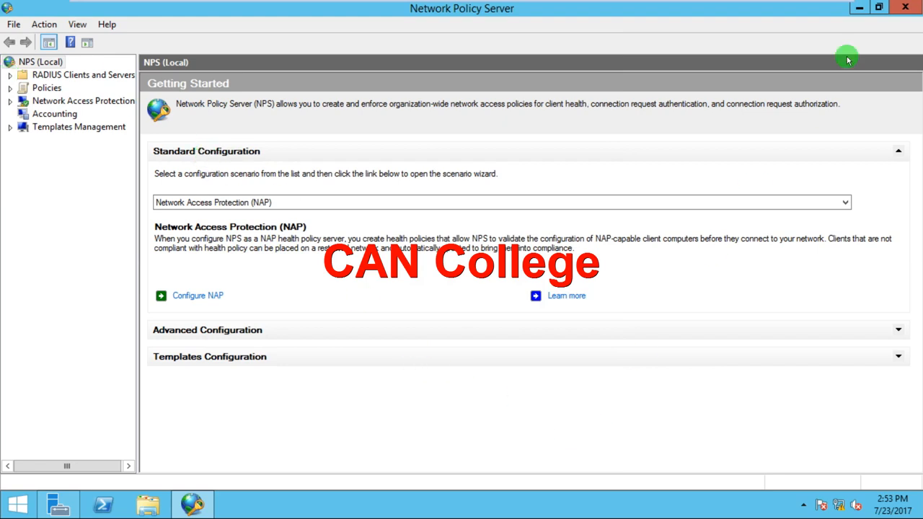
mouse_move(830, 4)
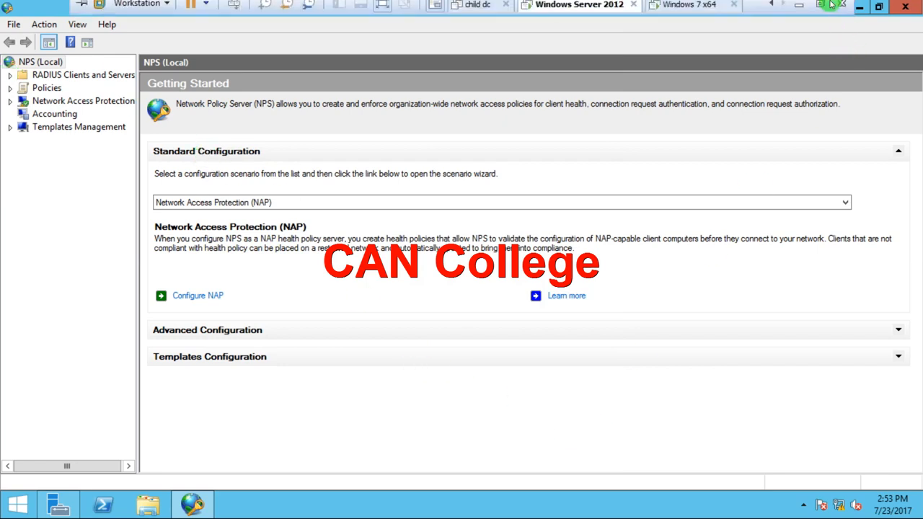
click(798, 11)
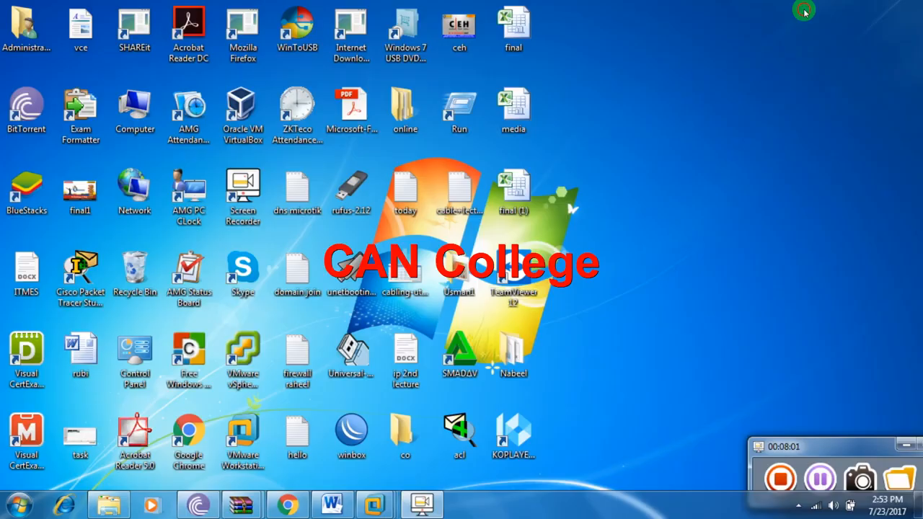